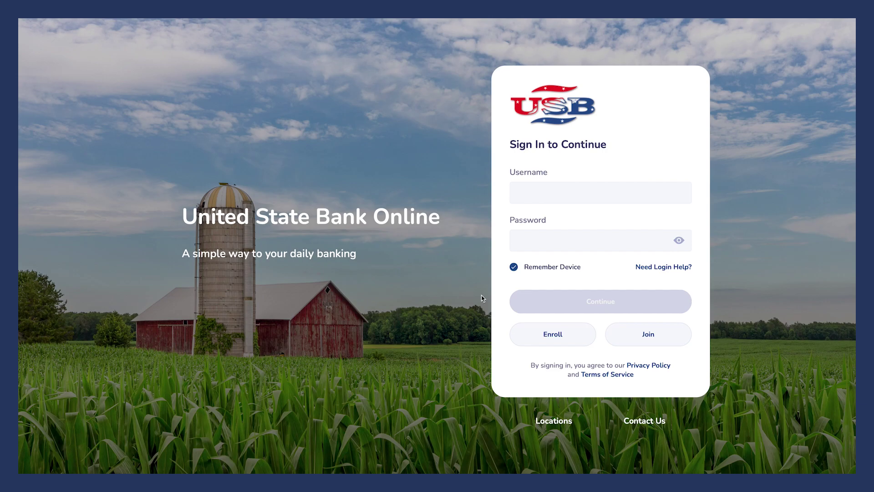
Step: Open the online banking Enroll form from the login page
left_click(529, 336)
Step: Enter the account number, SSN and date of birth, then a username and password
left_click(574, 209)
left_click(564, 257)
left_click(566, 304)
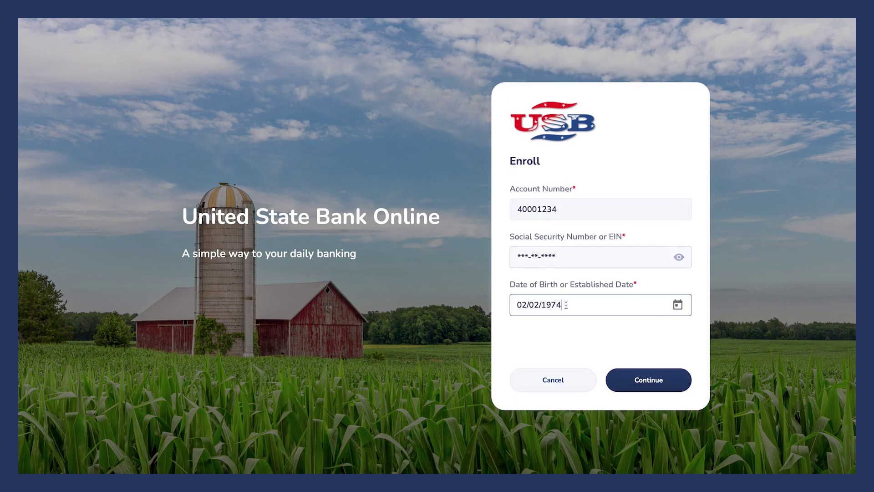
left_click(612, 379)
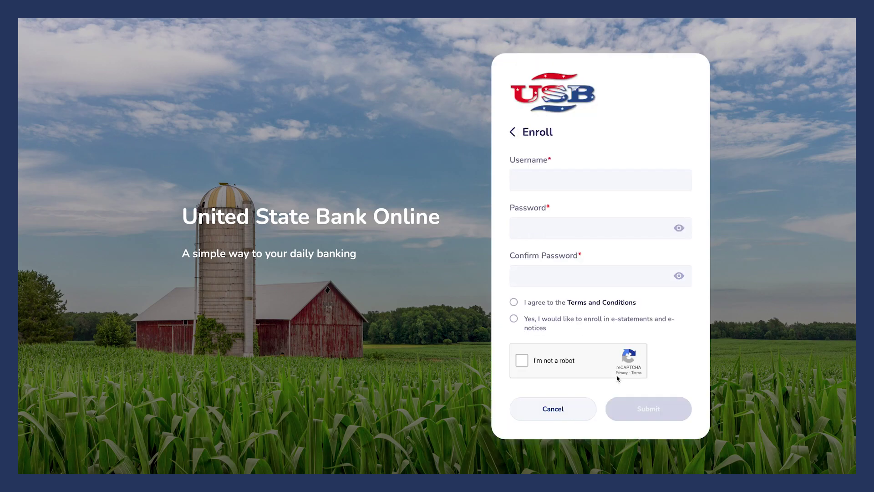
left_click(521, 180)
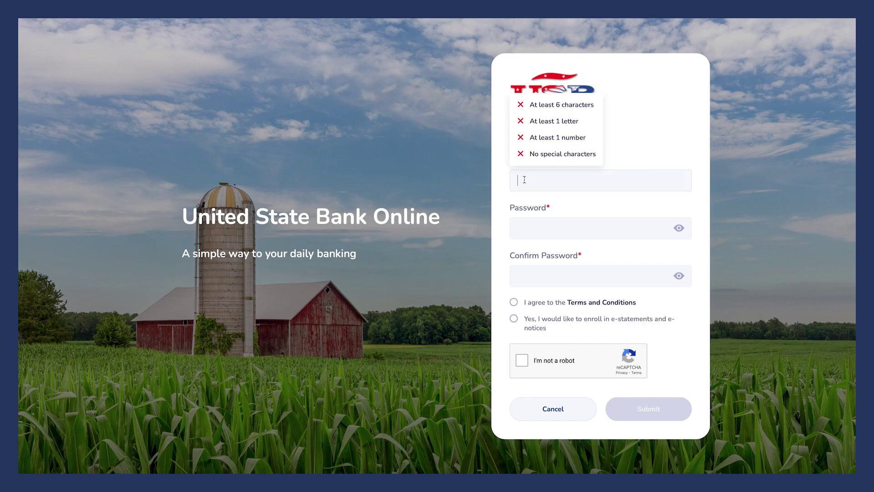
left_click(519, 229)
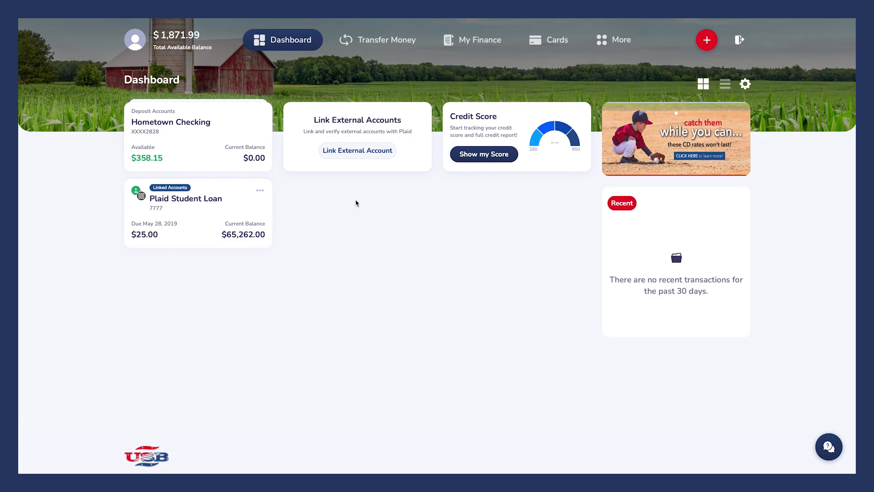
left_click(247, 120)
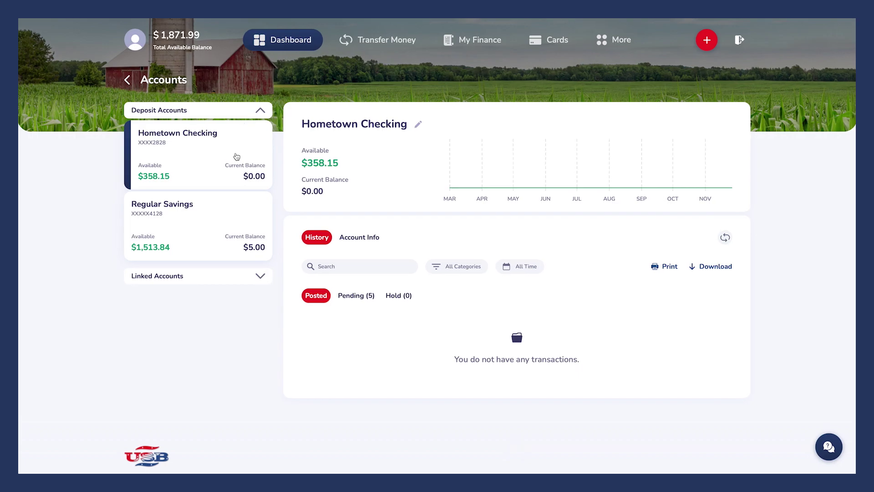
left_click(231, 209)
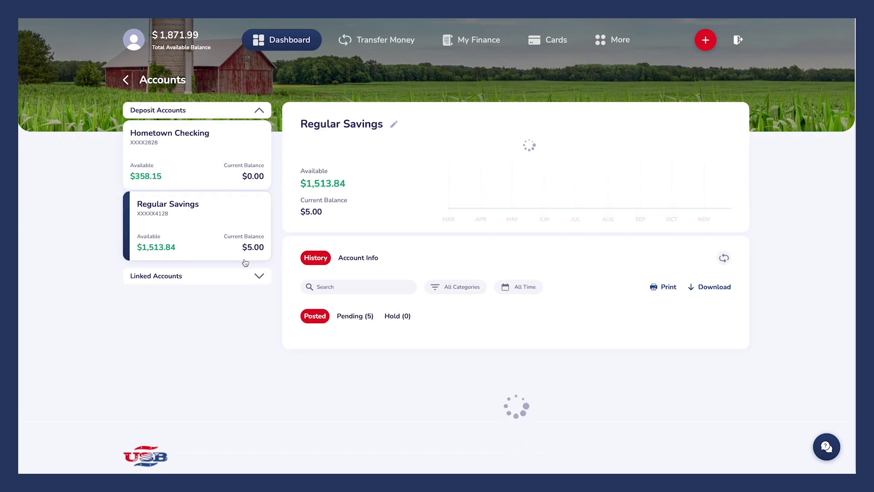
left_click(259, 275)
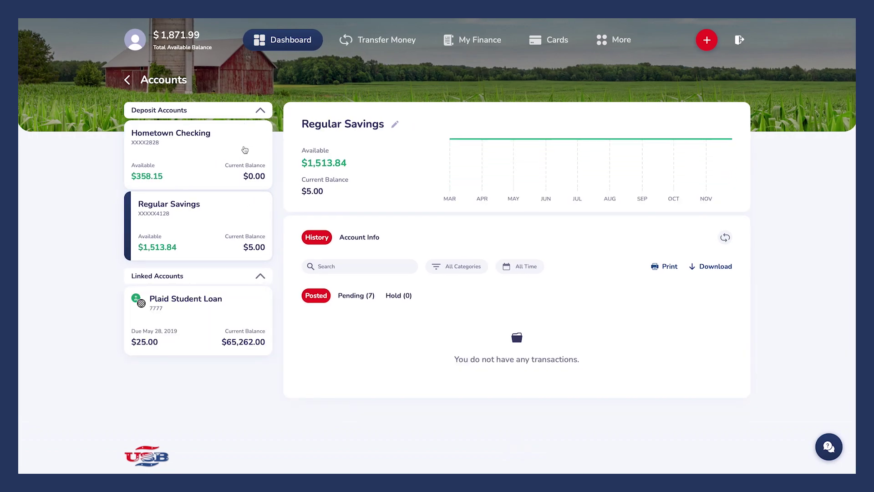
left_click(295, 44)
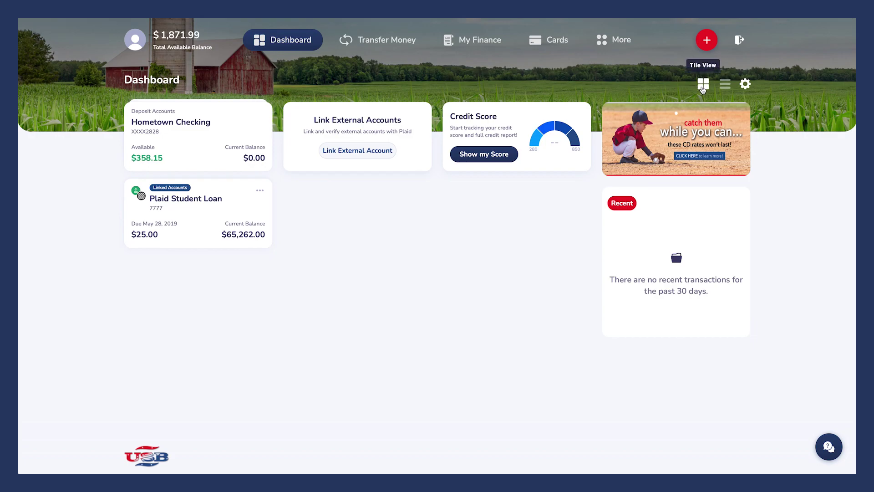
left_click(725, 84)
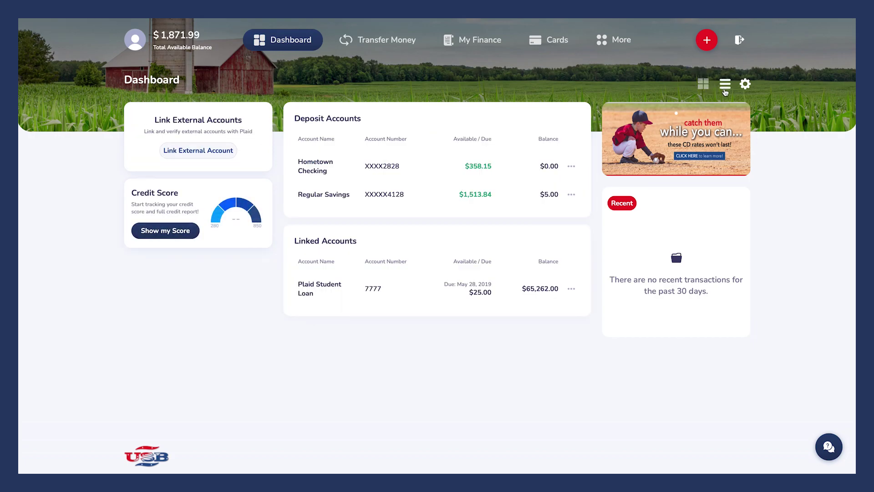
left_click(703, 87)
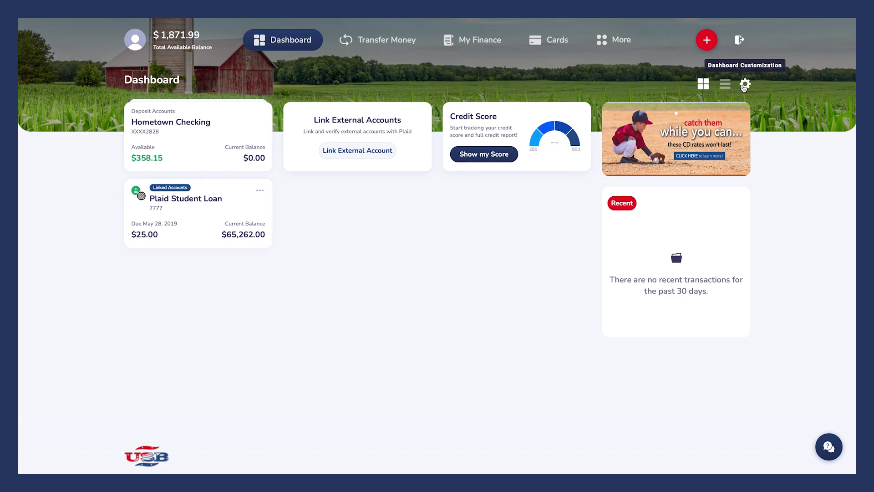
left_click(744, 86)
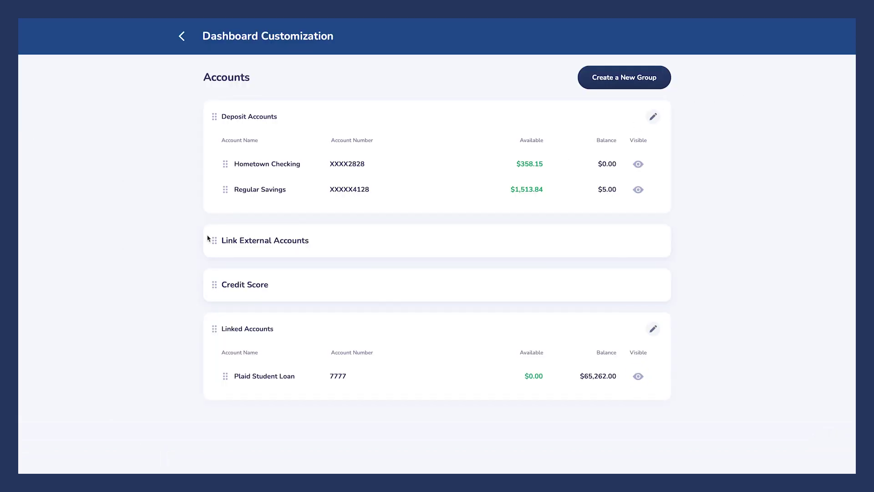
left_click_drag(211, 240, 213, 293)
left_click(182, 38)
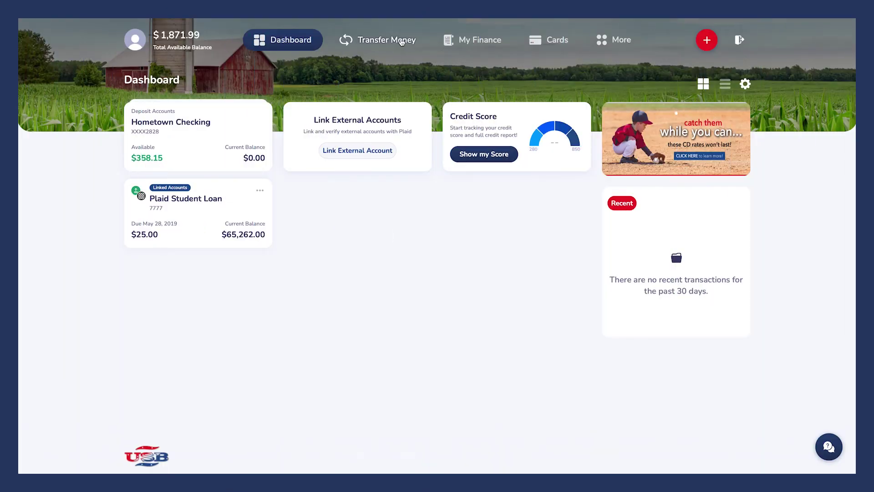
Step: Preview a Hometown Checking to Regular Savings transfer, then switch to a Contacts transfer
left_click(401, 41)
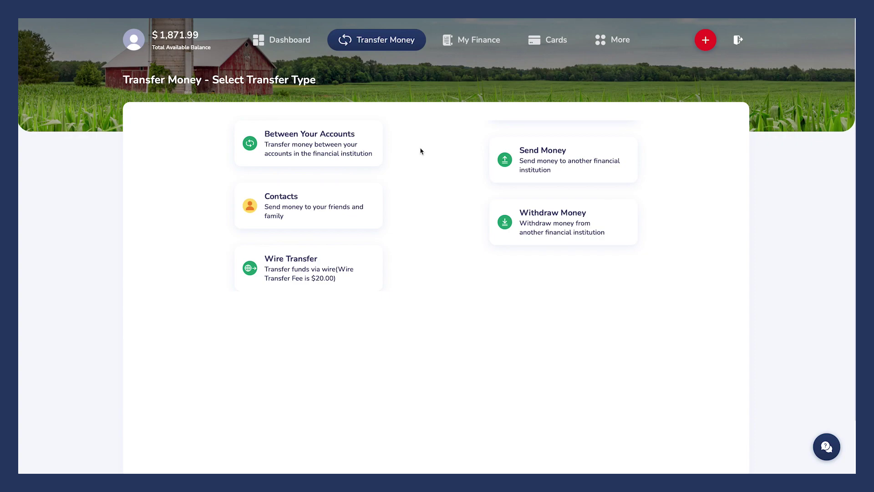
left_click(373, 139)
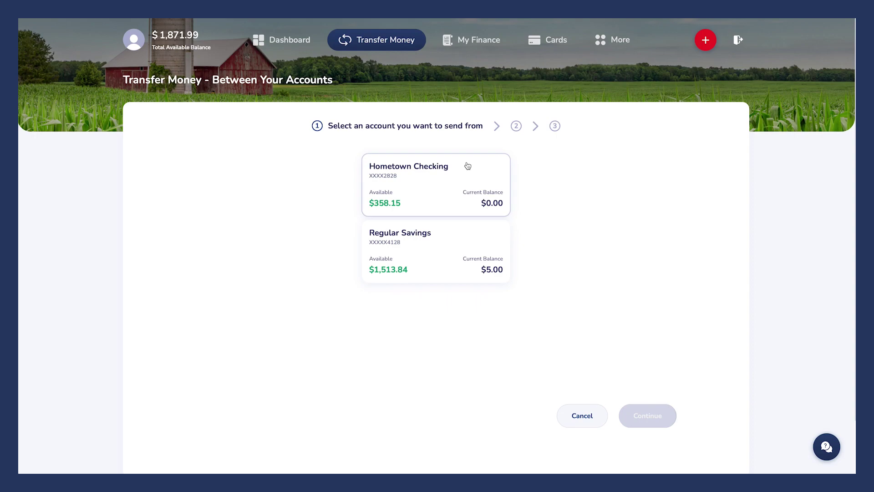
left_click(467, 166)
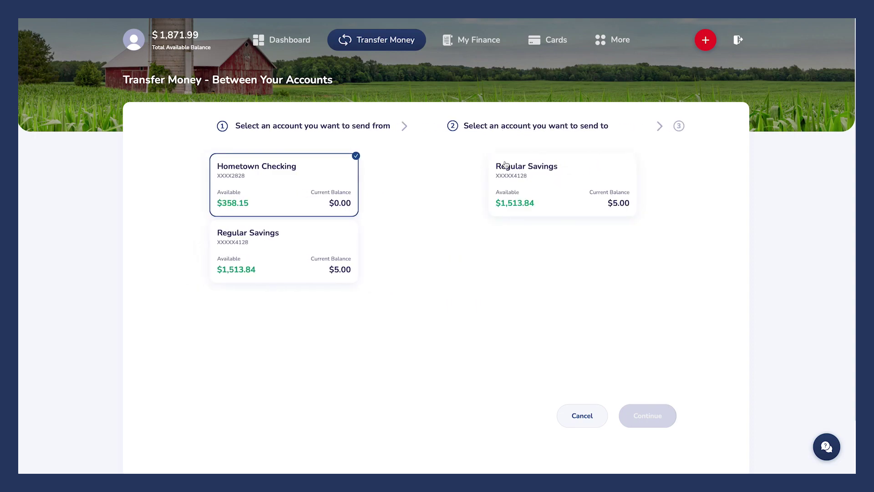
left_click(585, 173)
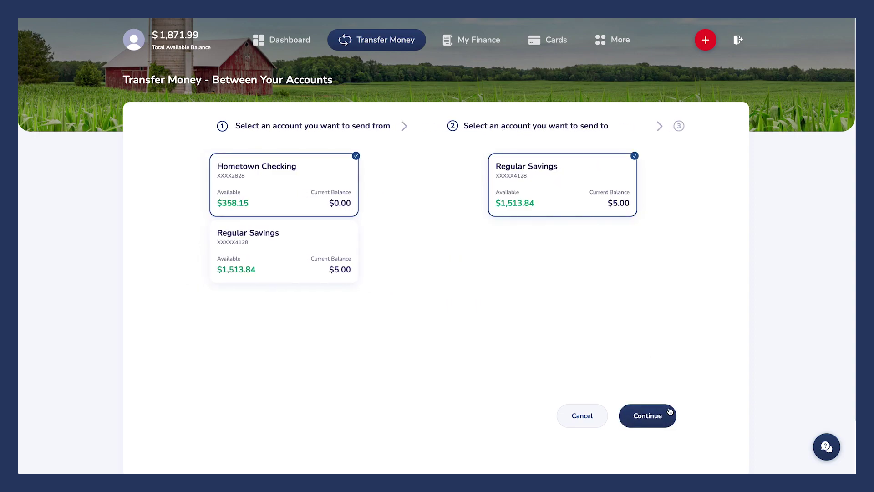
left_click(647, 415)
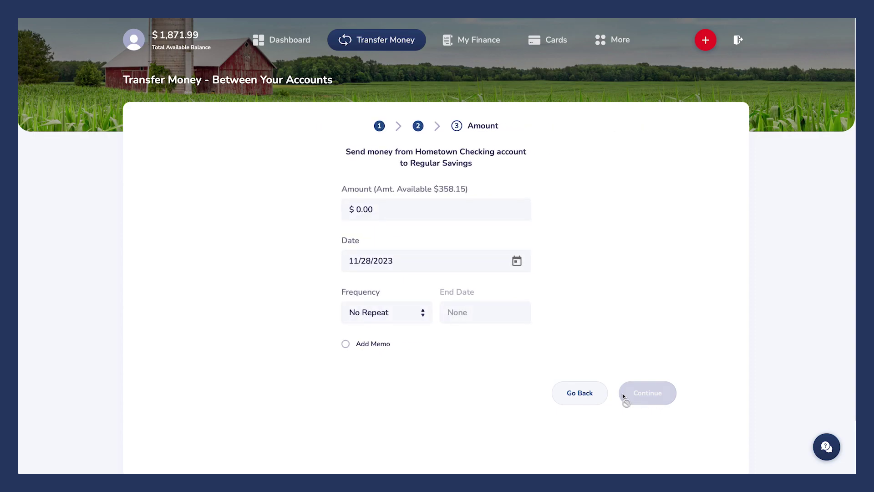
left_click(578, 392)
left_click(362, 197)
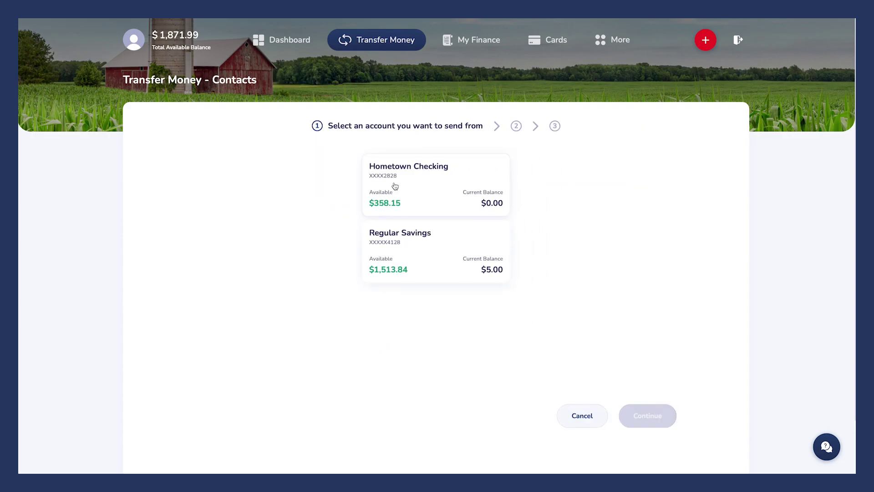
Step: Start contact and send-money transfers from Hometown Checking, cancelling both
left_click(462, 168)
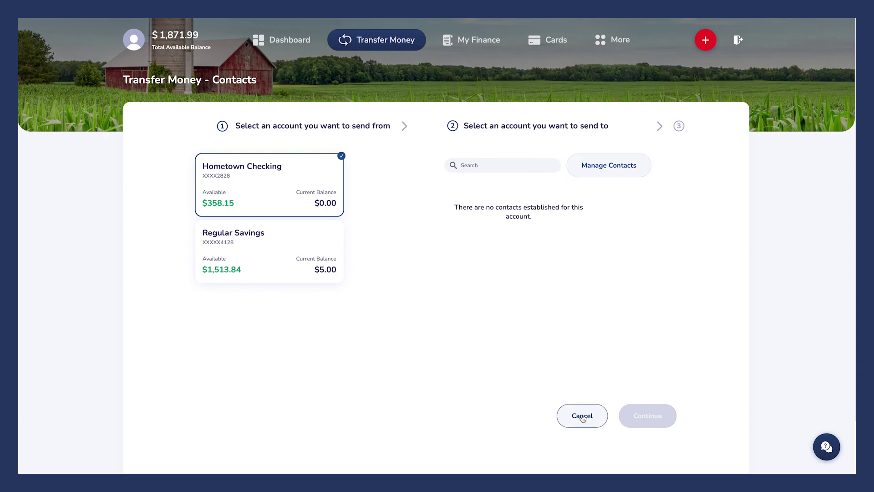
left_click(582, 416)
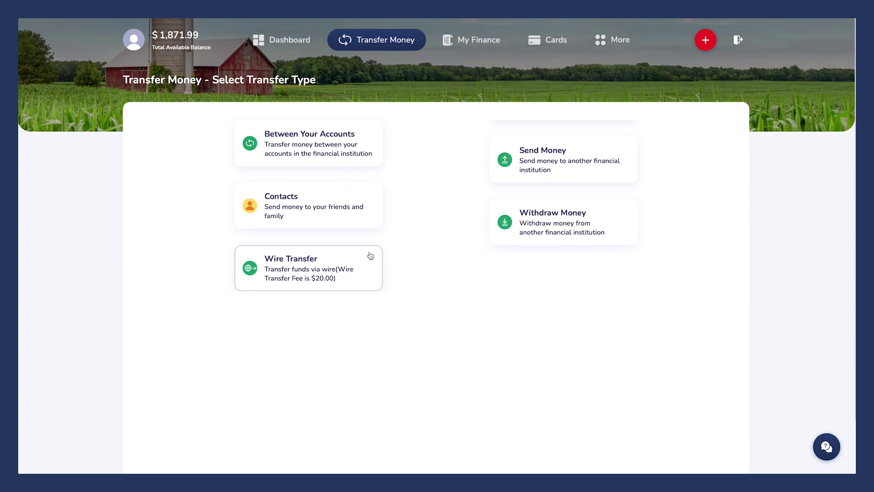
left_click(598, 147)
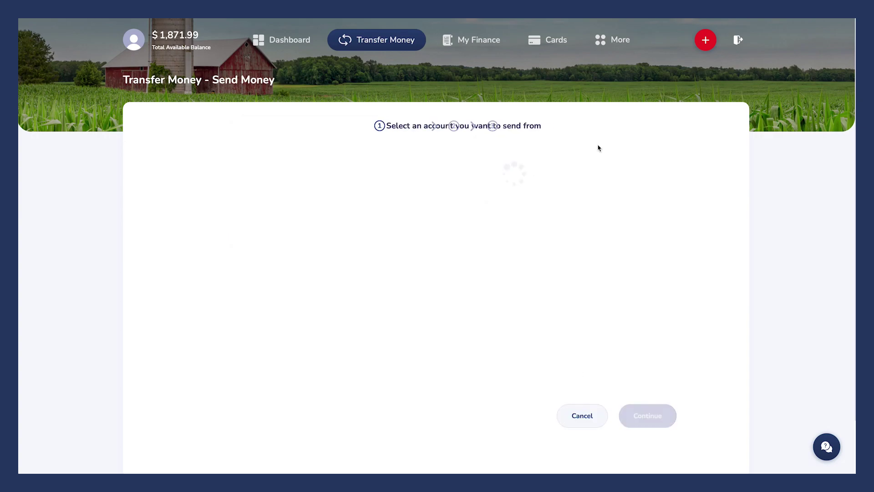
left_click(484, 166)
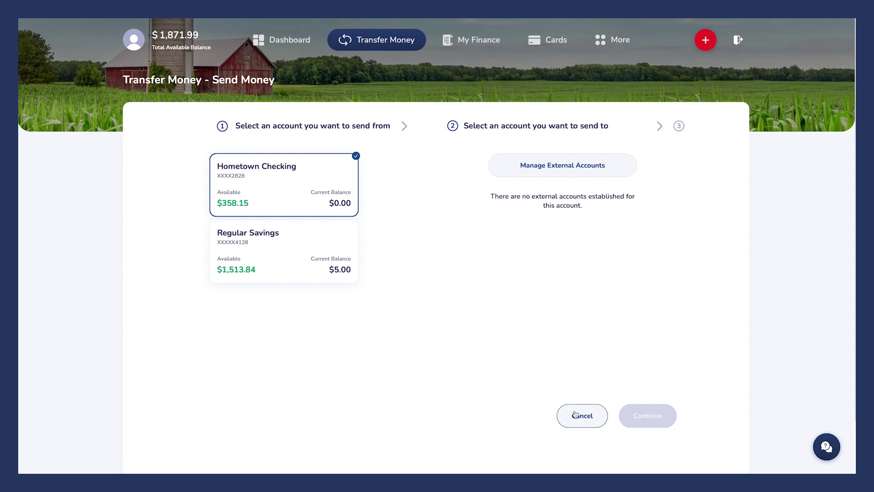
left_click(576, 414)
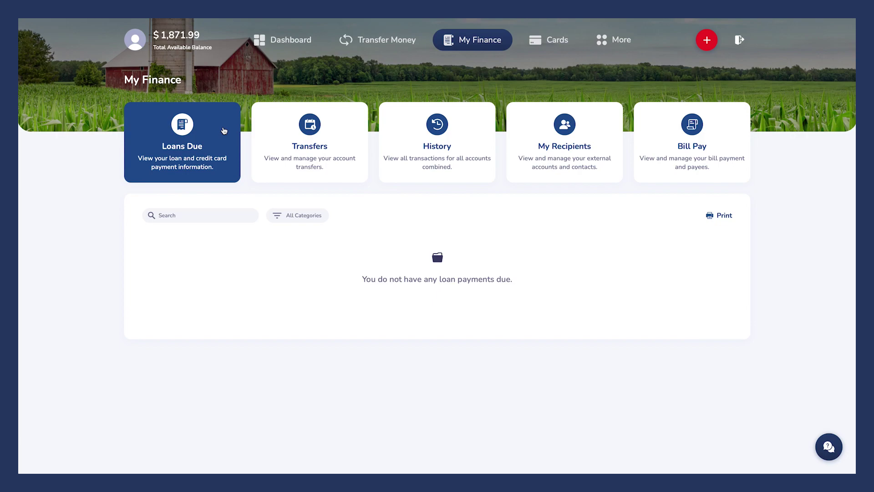
Step: View My Finance's Transfers, History and My Recipients sections
left_click(340, 128)
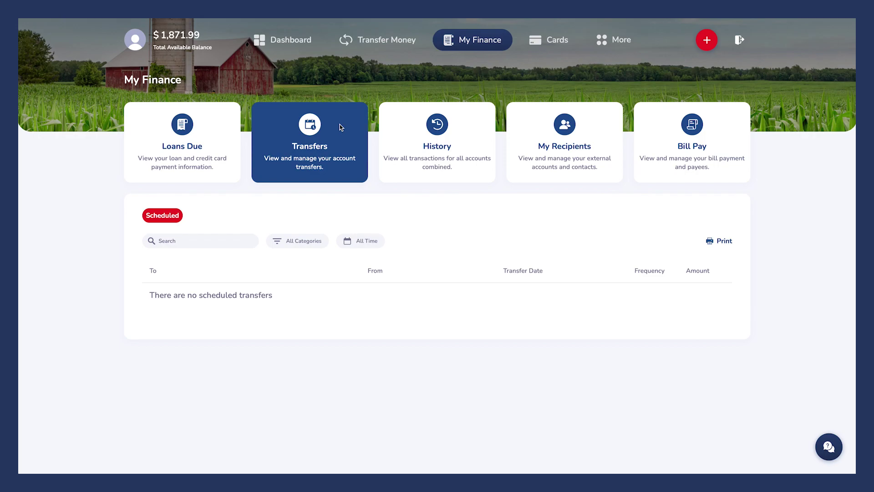
left_click(471, 128)
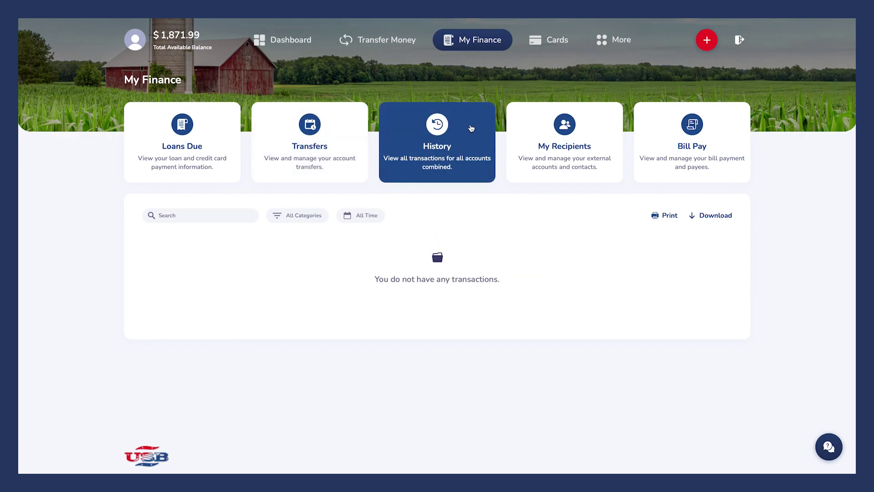
left_click(621, 122)
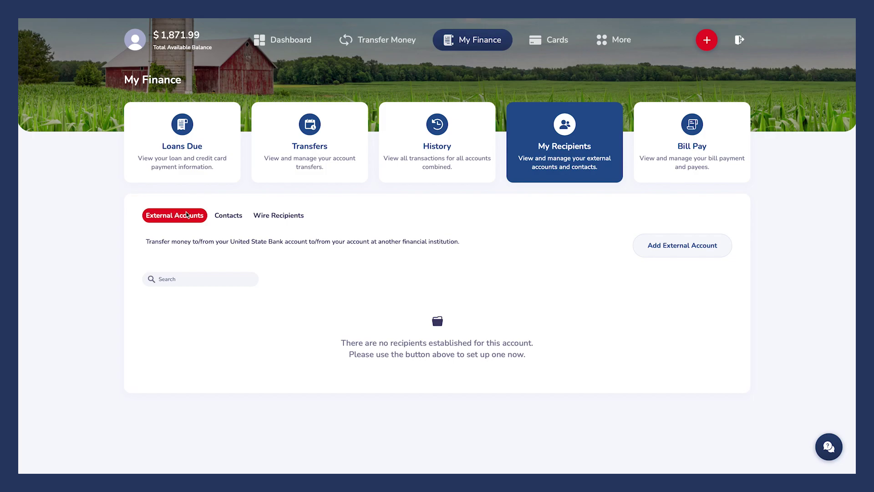
Step: Preview a business Add Wire Recipient form without saving, then view Bill Pay
left_click(223, 218)
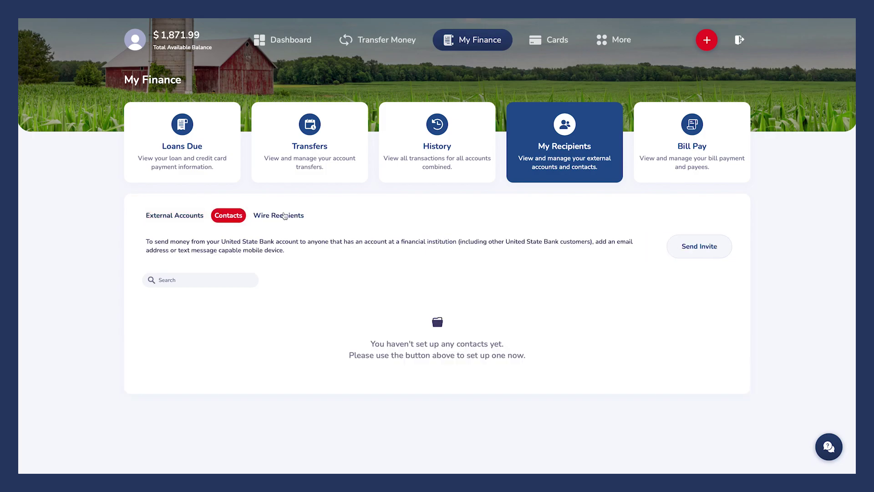
left_click(284, 216)
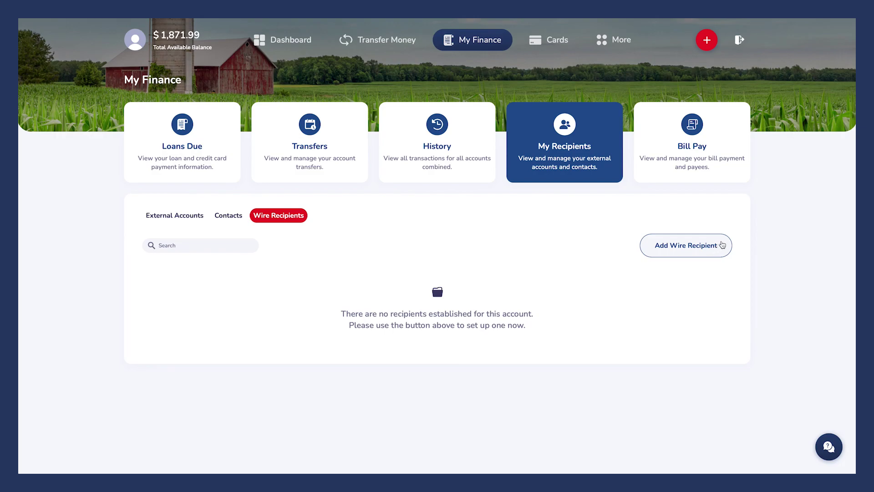
left_click(723, 244)
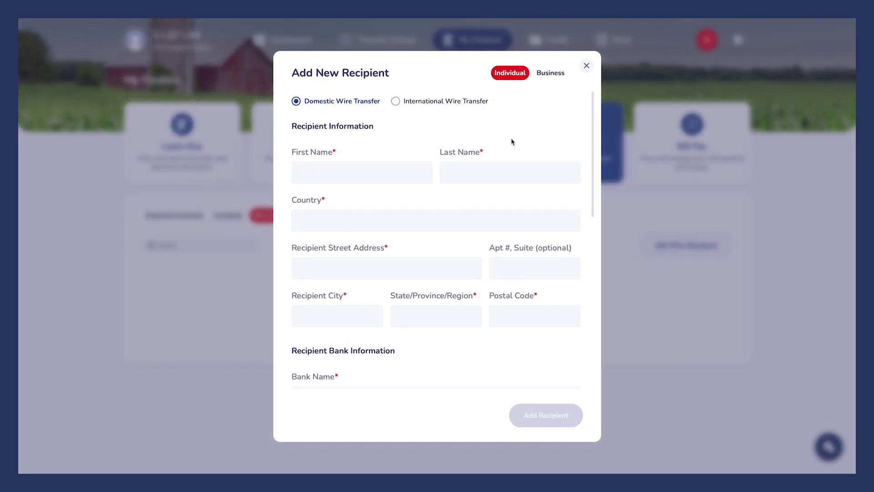
left_click(549, 75)
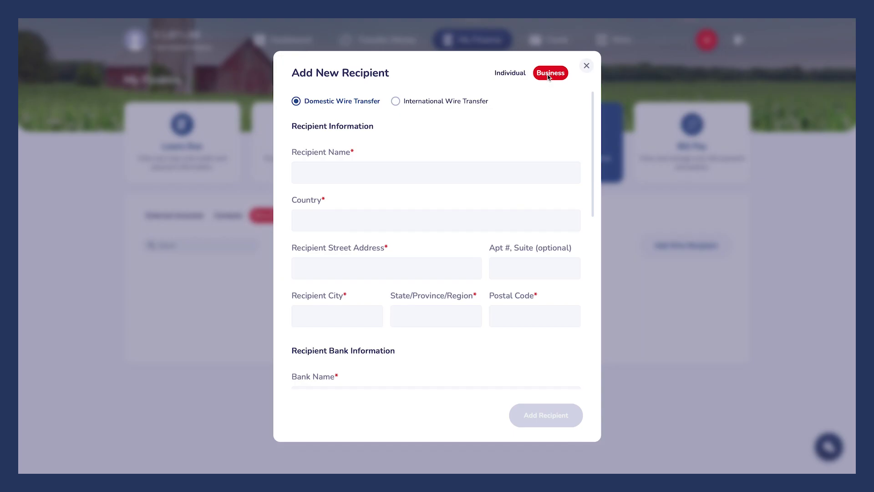
left_click(586, 67)
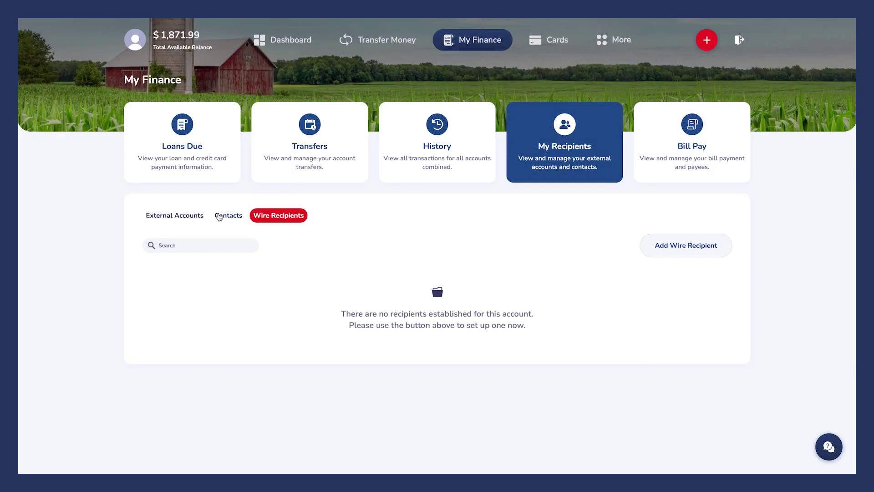
left_click(219, 216)
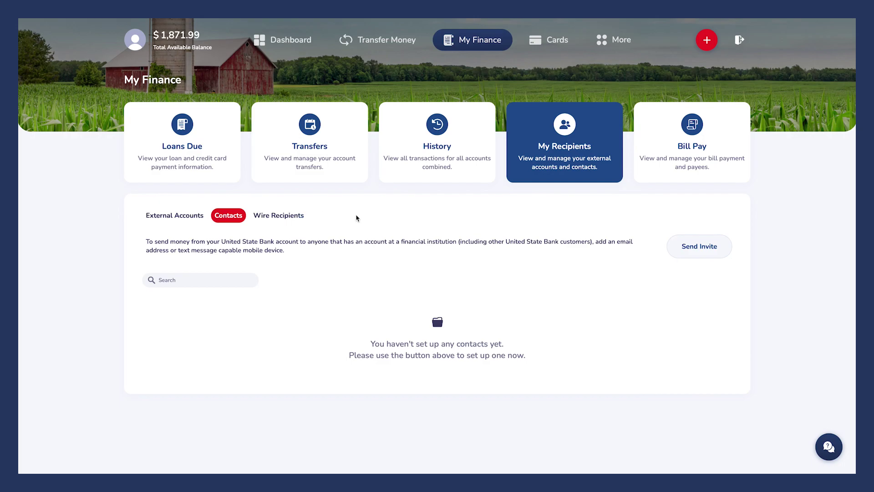
left_click(663, 125)
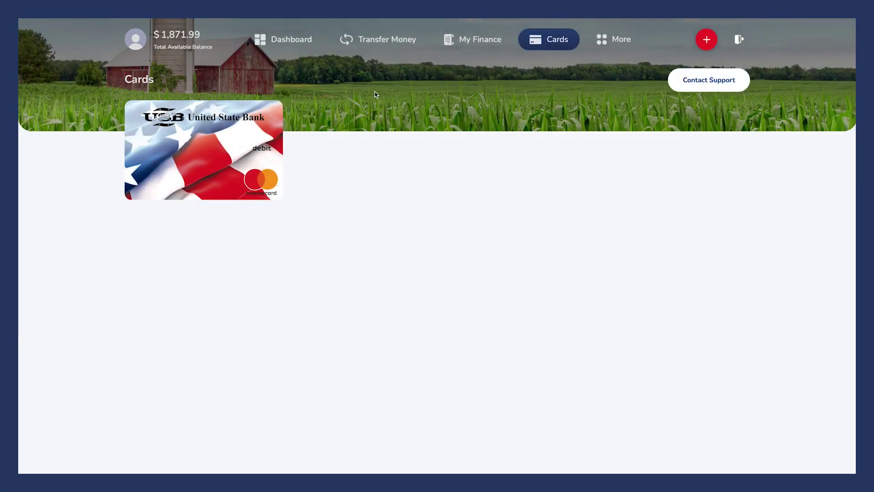
Step: Expand the debit Mastercard to show its details and block-card option
left_click(268, 120)
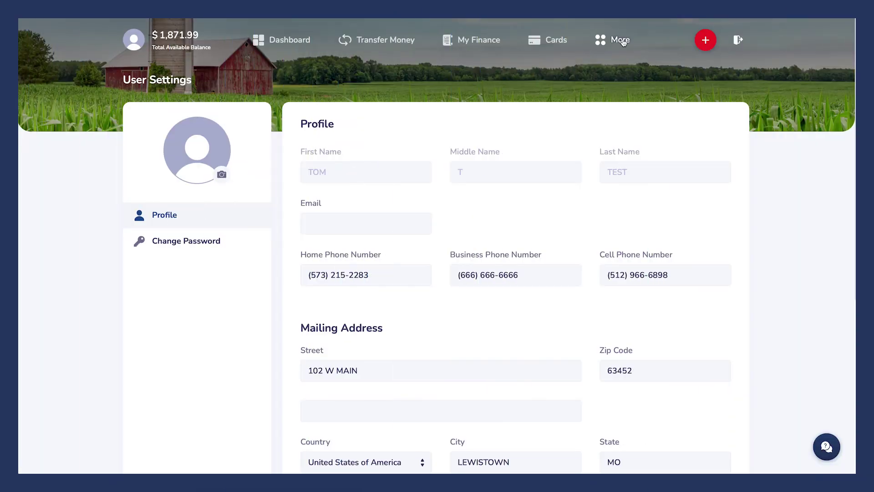
Step: Open Profile Settings from the More menu, then go to Alerts
left_click(622, 41)
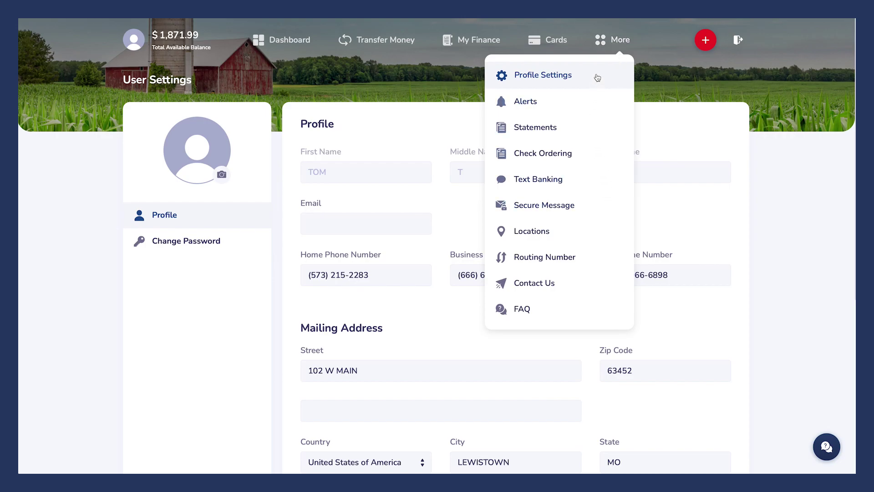
left_click(601, 73)
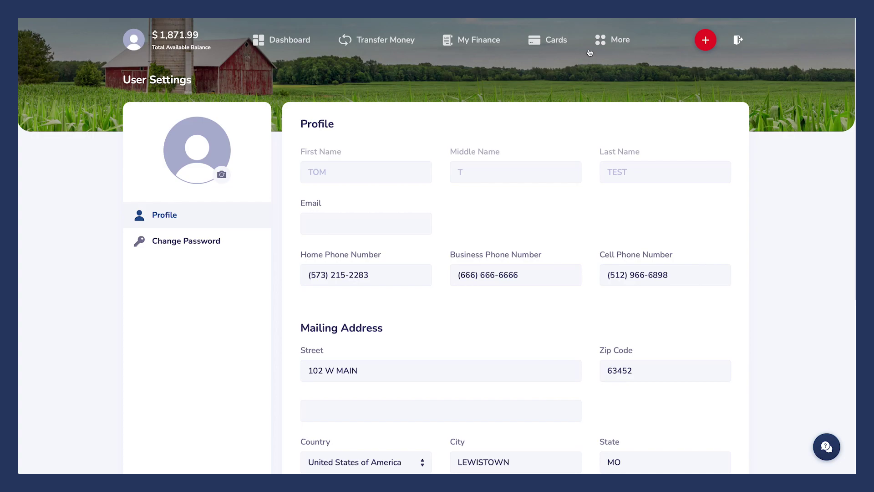
left_click(638, 38)
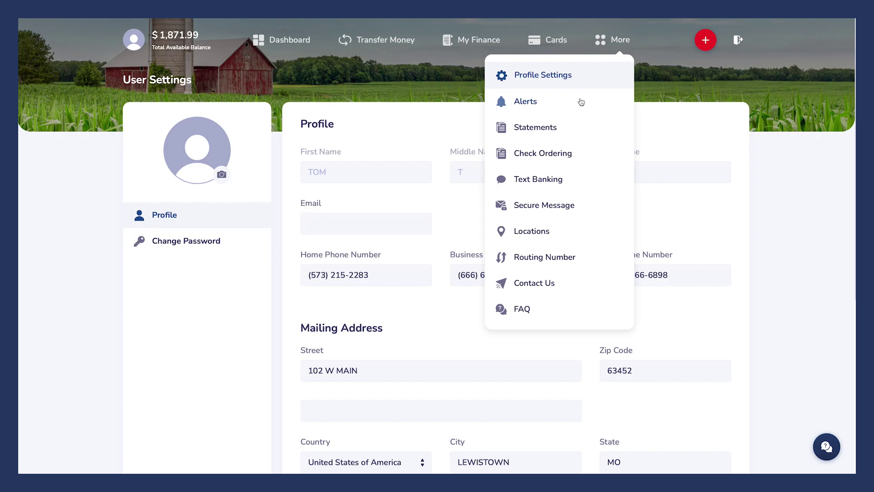
left_click(581, 101)
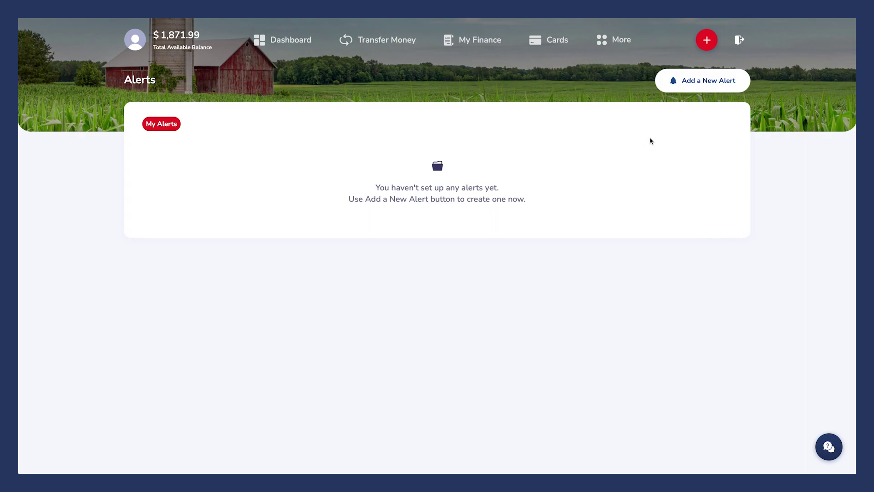
Step: Create a $25 Balance less than alert on Hometown Checking, sent by text only
left_click(705, 85)
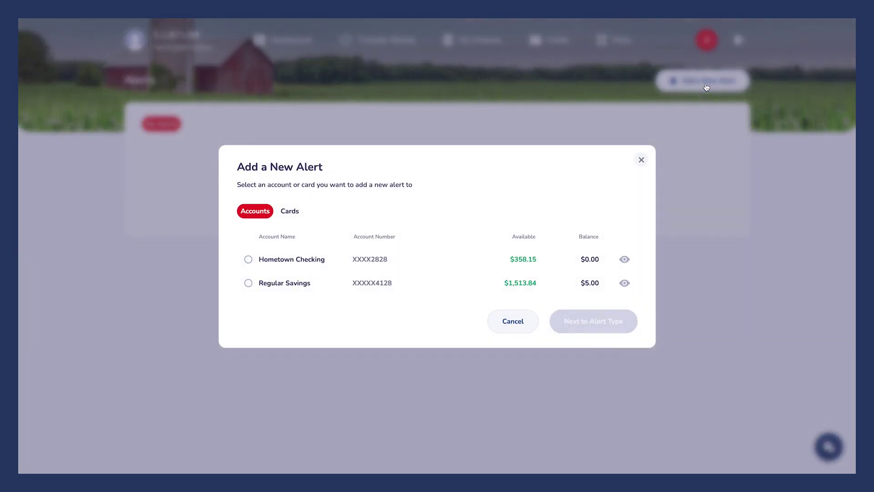
left_click(305, 260)
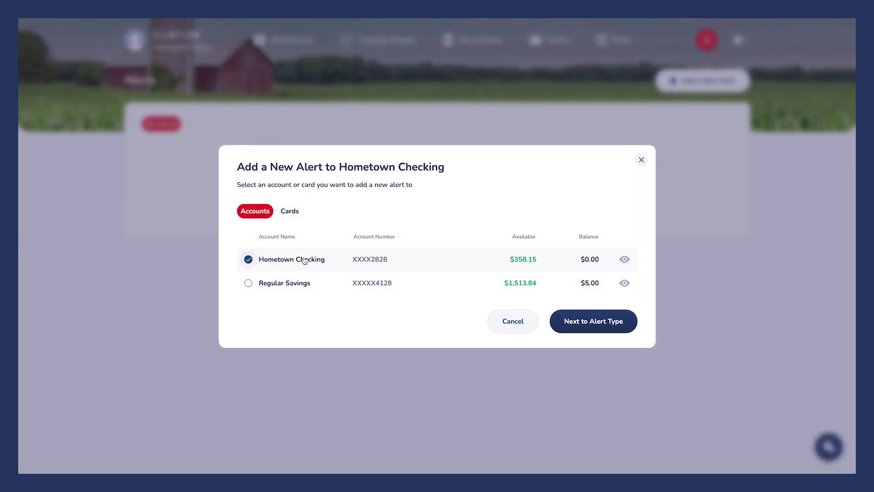
left_click(597, 321)
left_click(347, 220)
key("Return")
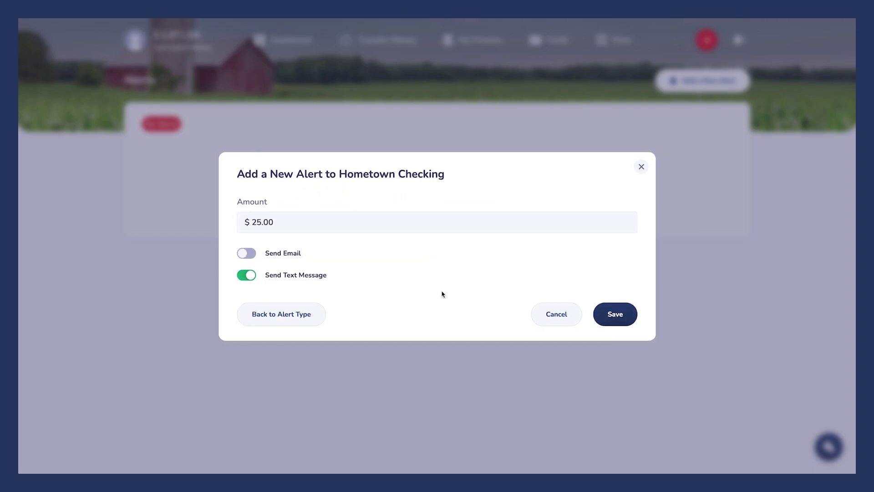
left_click(606, 314)
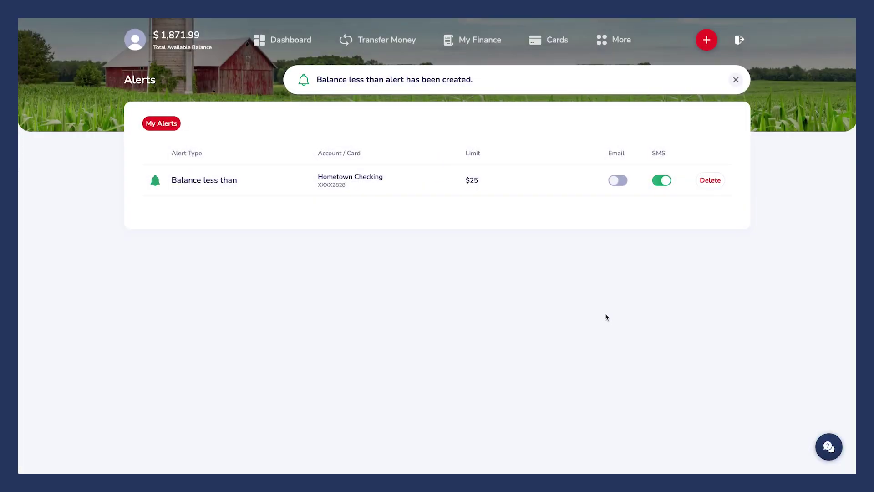
left_click(626, 44)
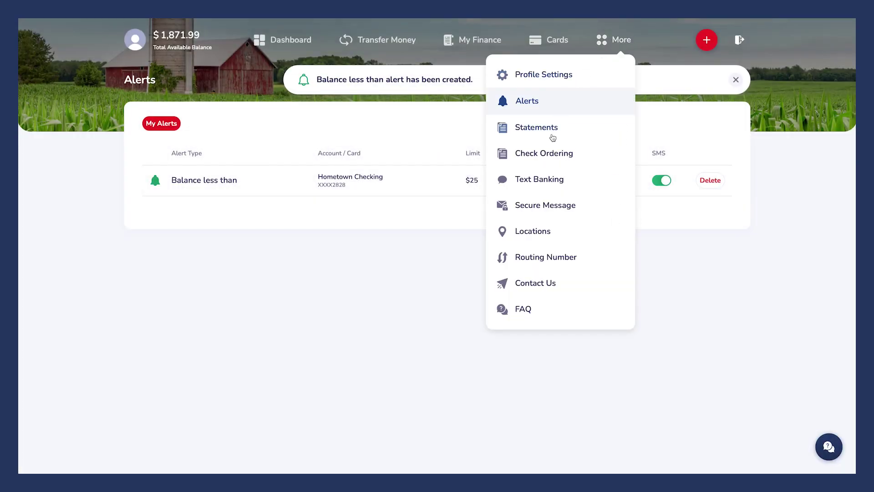
Step: Visit the Statements, Check Ordering and Text Banking pages
left_click(552, 136)
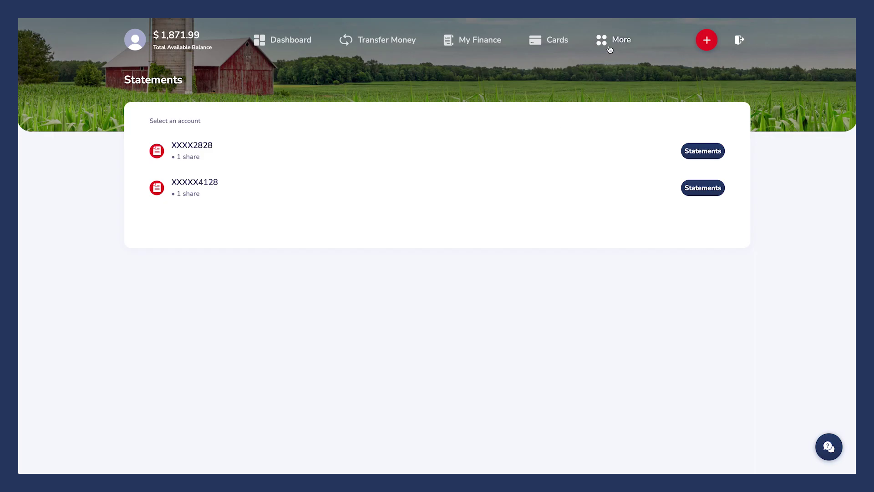
left_click(602, 40)
left_click(549, 151)
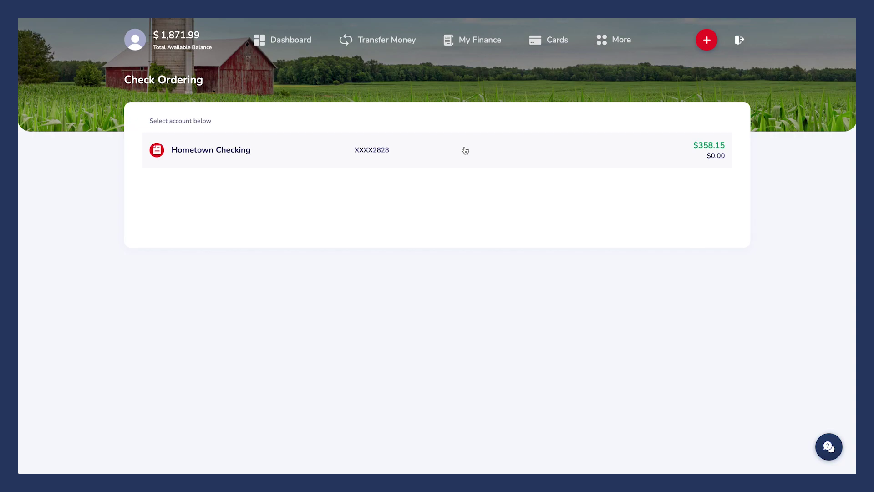
left_click(615, 42)
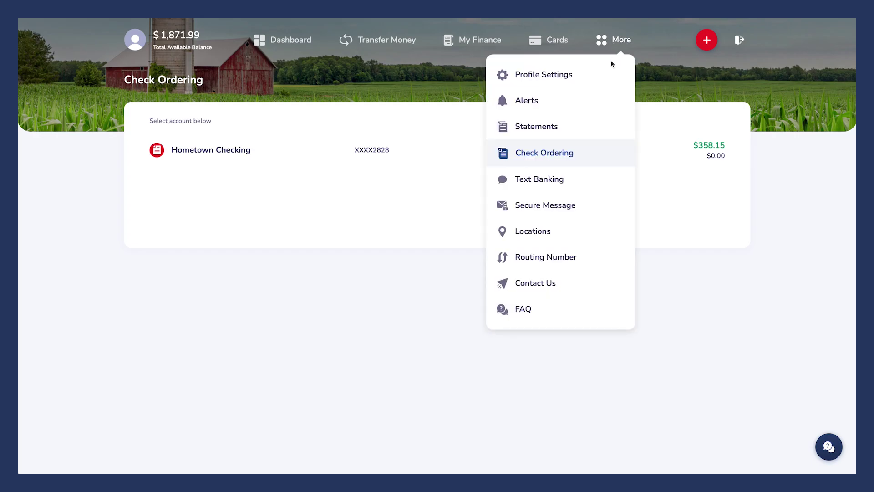
left_click(589, 185)
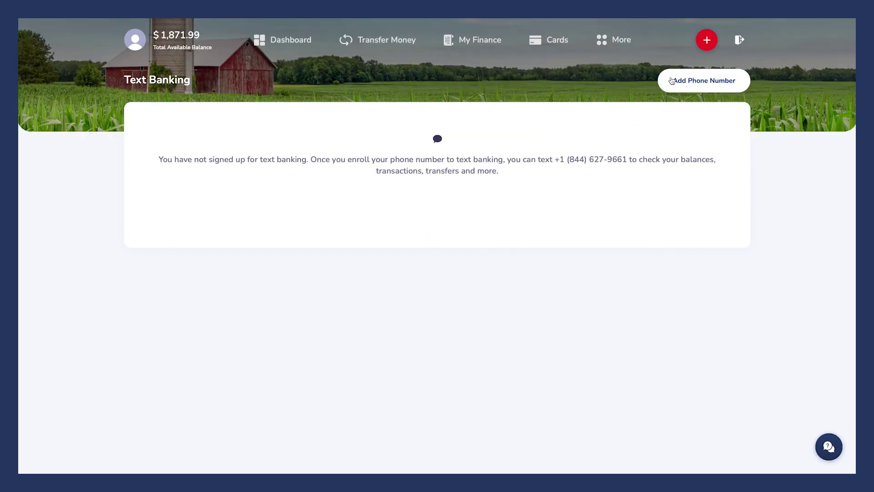
Step: Cancel the Text Banking phone-number form so no number is enrolled, then open the More menu
left_click(671, 81)
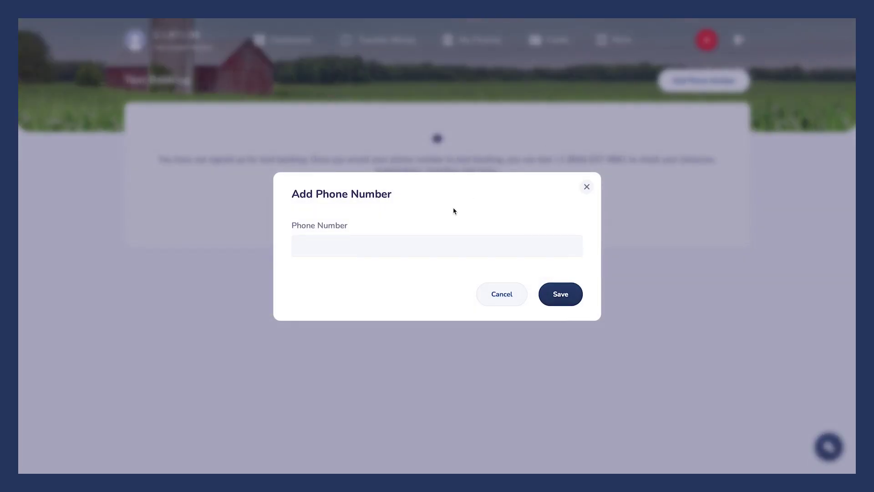
left_click(420, 242)
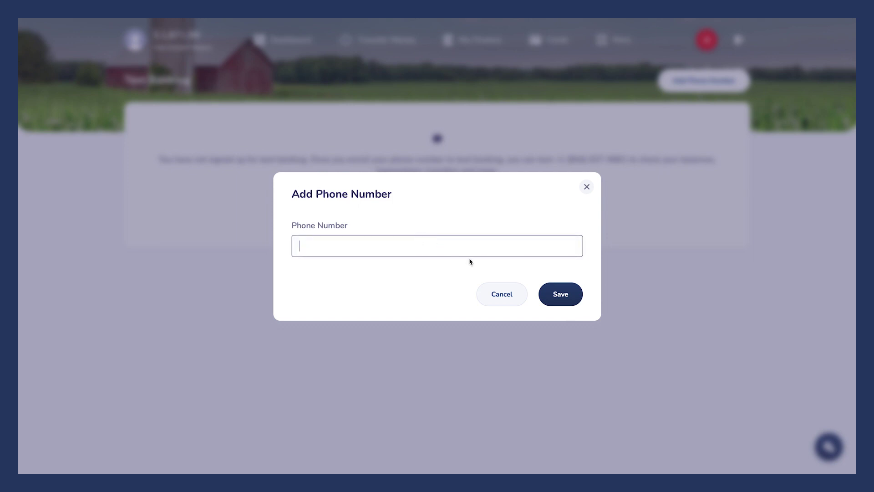
left_click(515, 294)
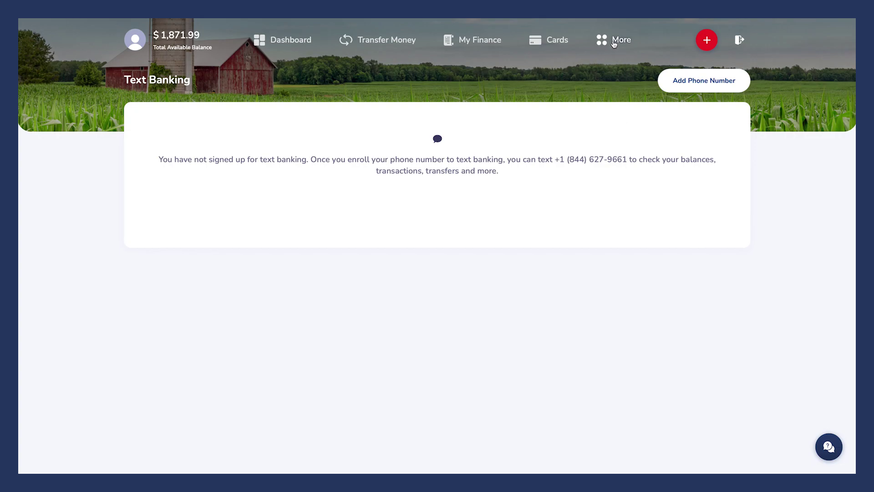
left_click(611, 40)
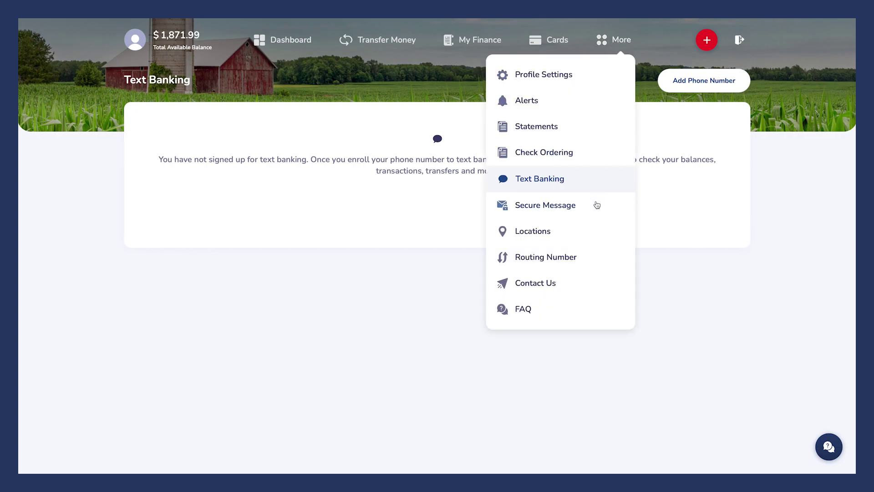
Step: Visit the Secure Message page, then the Locations page listing Lewistown, Ewing and other facilities
left_click(597, 204)
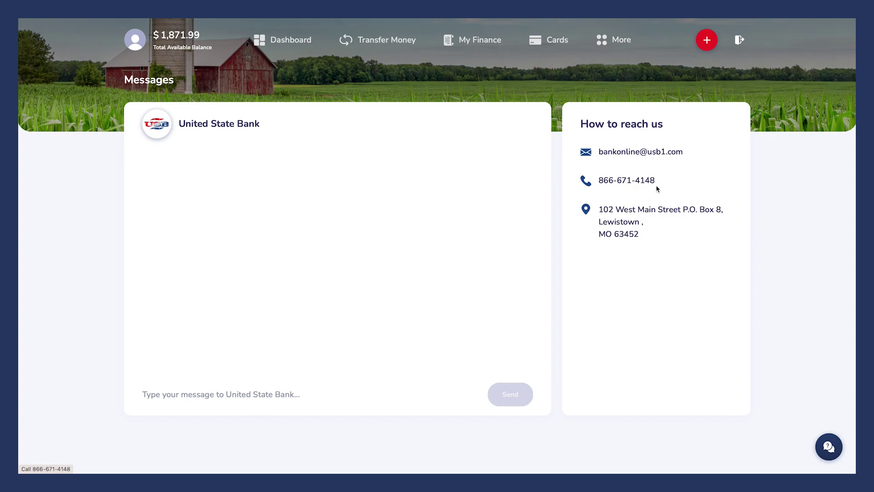
left_click(610, 41)
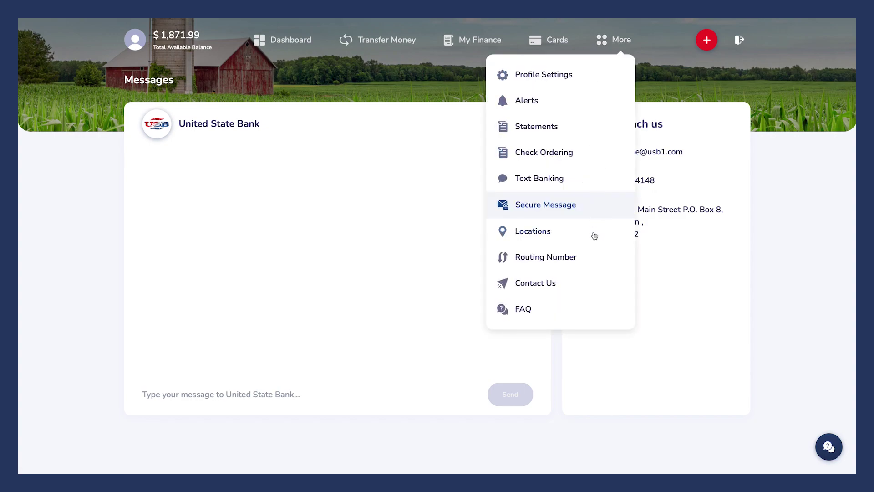
left_click(594, 235)
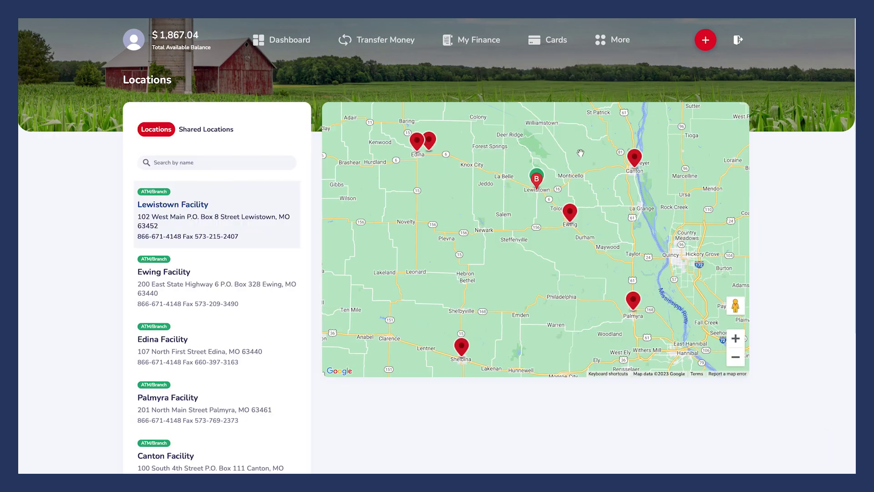
Step: Back on the Dashboard, show and dismiss the routing number popup, then reopen the More menu
left_click(287, 38)
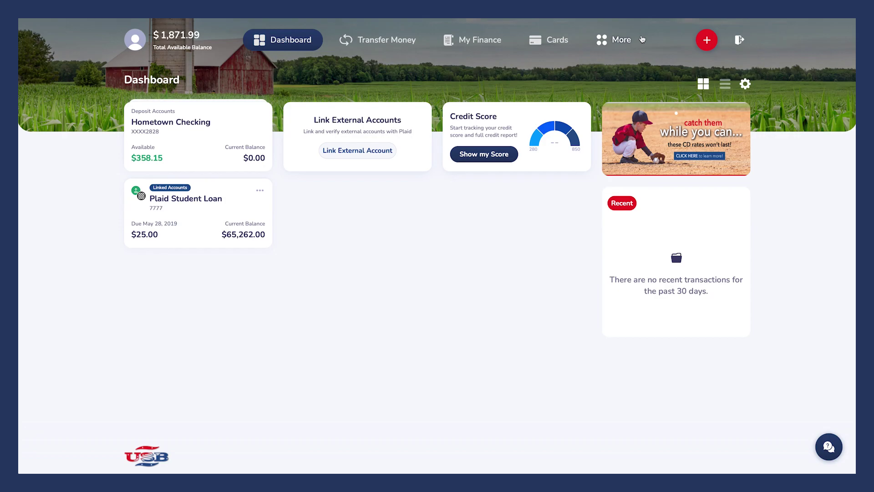
left_click(642, 39)
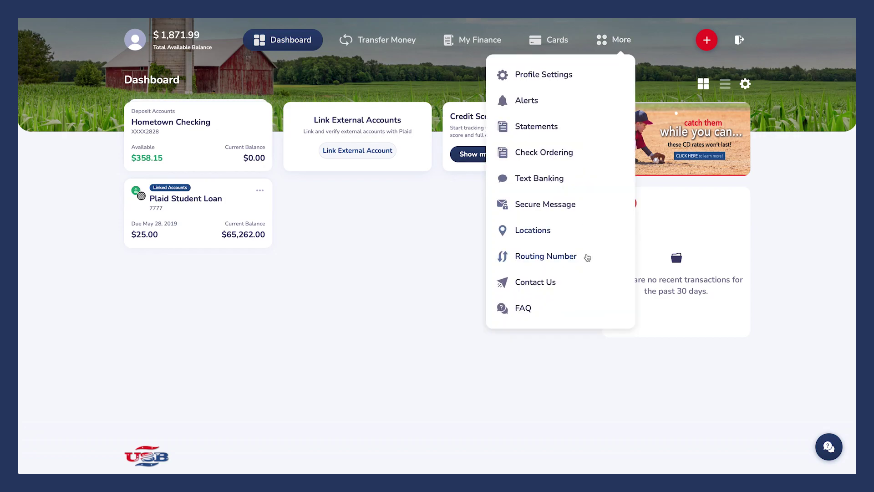
left_click(587, 256)
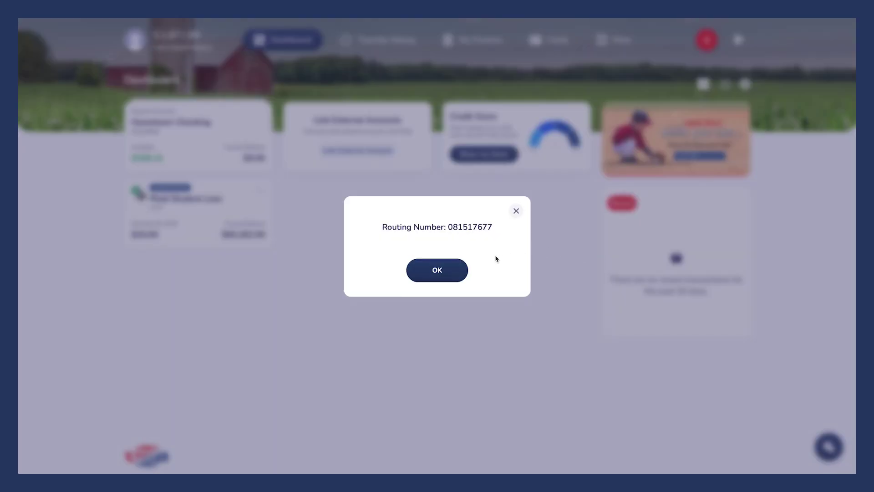
left_click(462, 269)
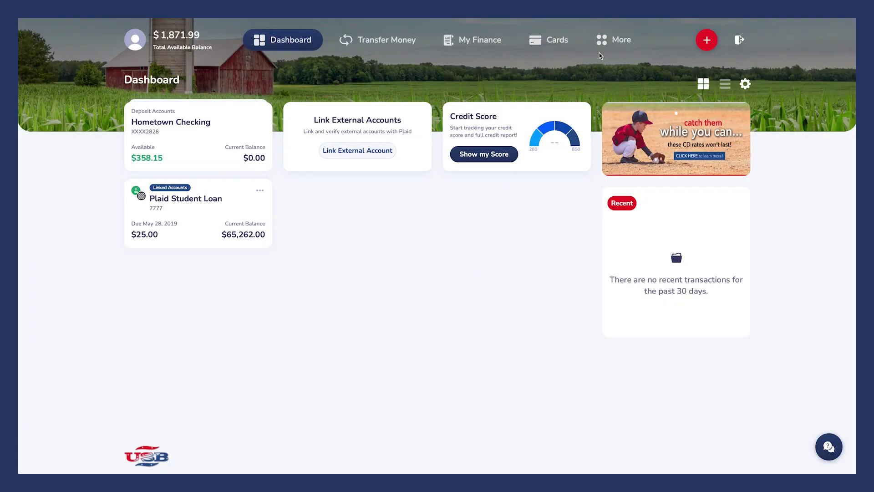
left_click(611, 42)
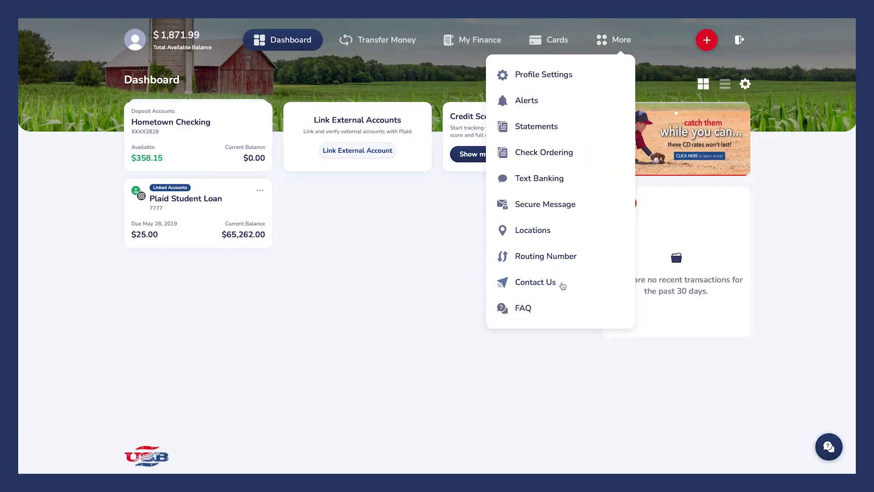
Step: View and close the Contact Us phone and e-mail popup, then bring up the red + quick actions
left_click(562, 284)
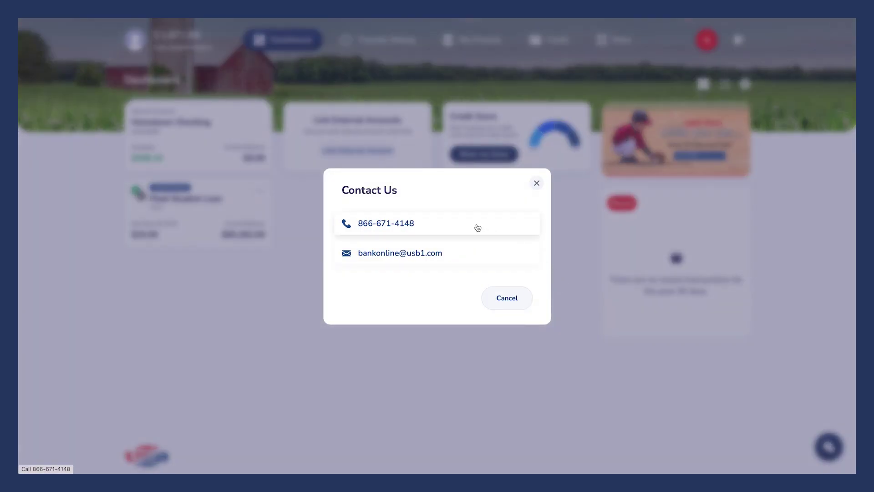
left_click(490, 299)
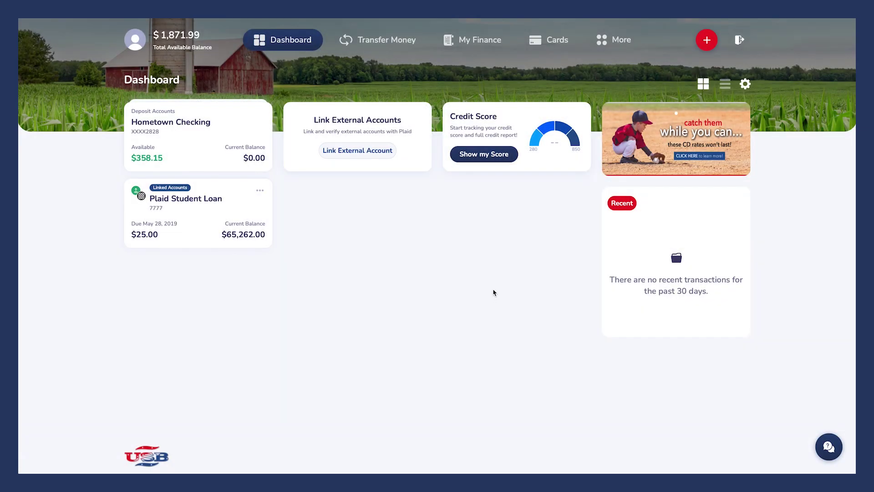
left_click(622, 40)
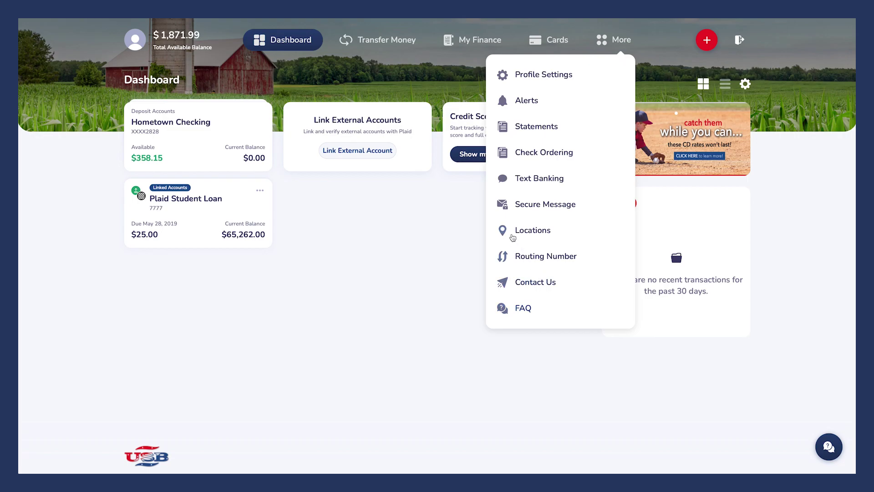
left_click(465, 212)
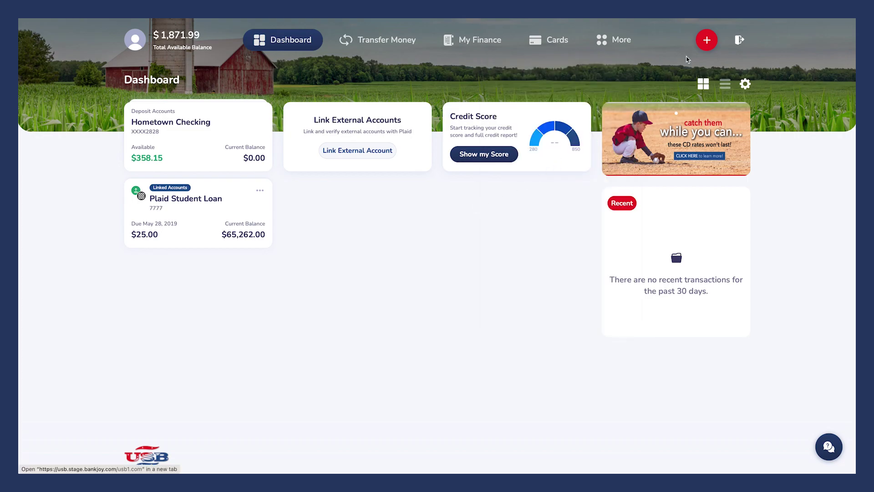
left_click(705, 42)
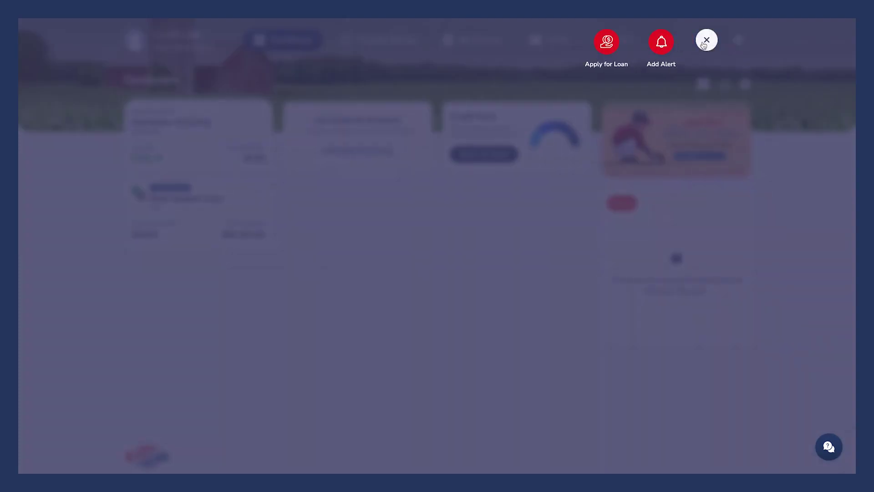